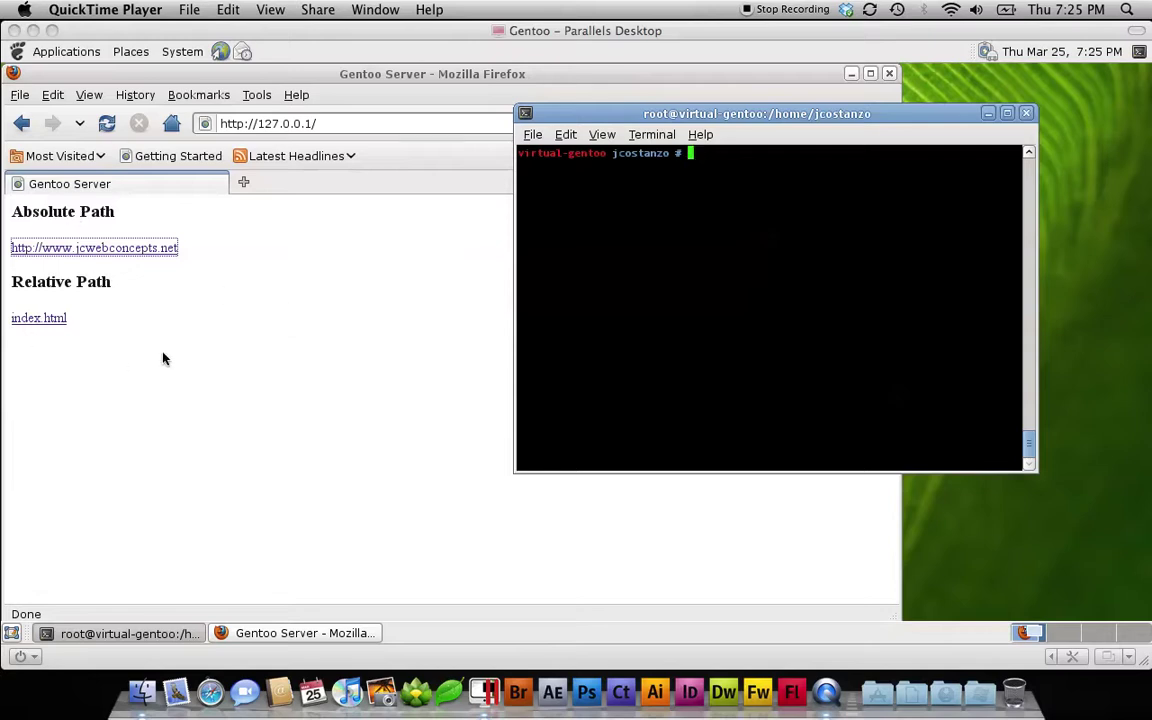
Open /var/www/localhost/htdocs/index.html in vim to review its absolute and relative link markup, and quit the editor.
{"action": "left_click", "coordinate": [651, 117]}
{"action": "type", "text": "vim /etc/"}
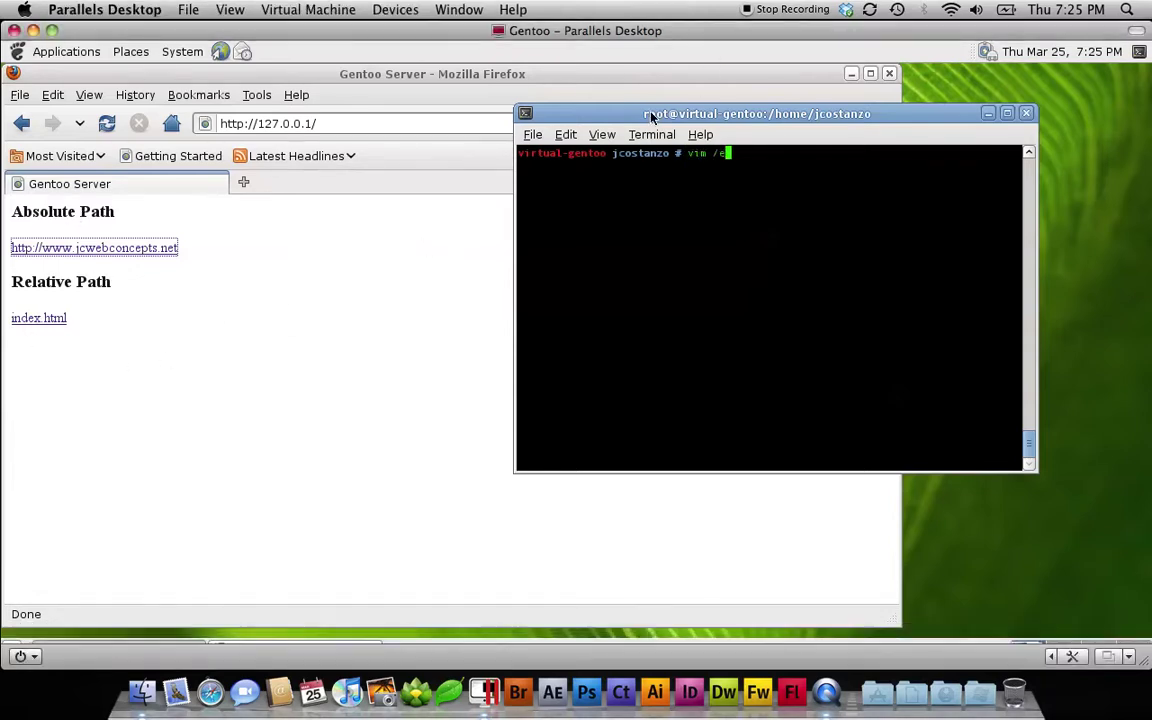
{"action": "key", "text": "BackSpace"}
{"action": "key", "text": "BackSpace"}
{"action": "key", "text": "BackSpace"}
{"action": "key", "text": "BackSpace"}
{"action": "key", "text": "BackSpace"}
{"action": "type", "text": "/var/www/localhost/htdocs/index.html"}
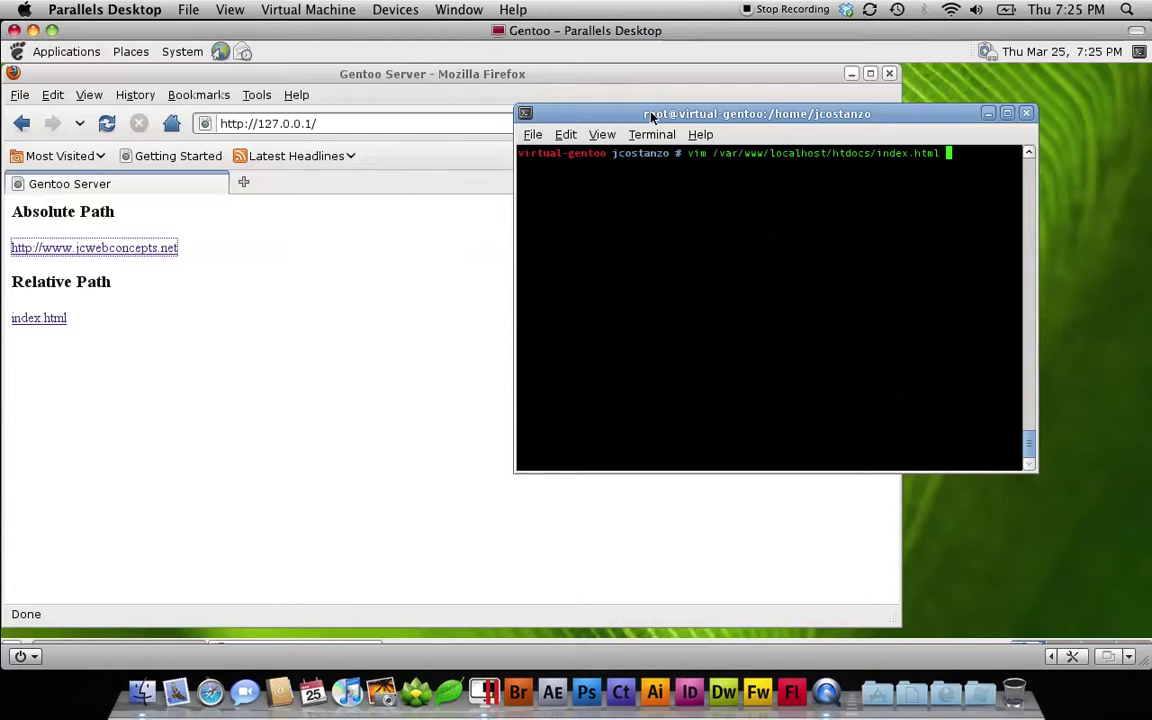
{"action": "key", "text": "Return"}
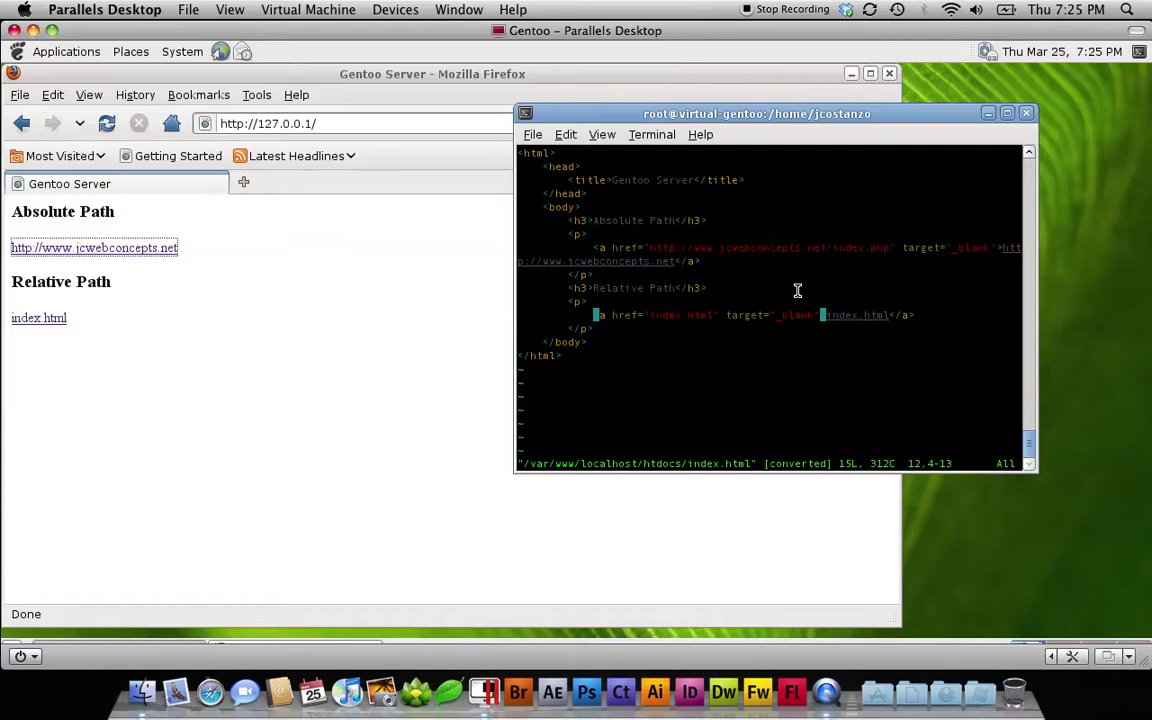
{"action": "type", "text": ":q"}
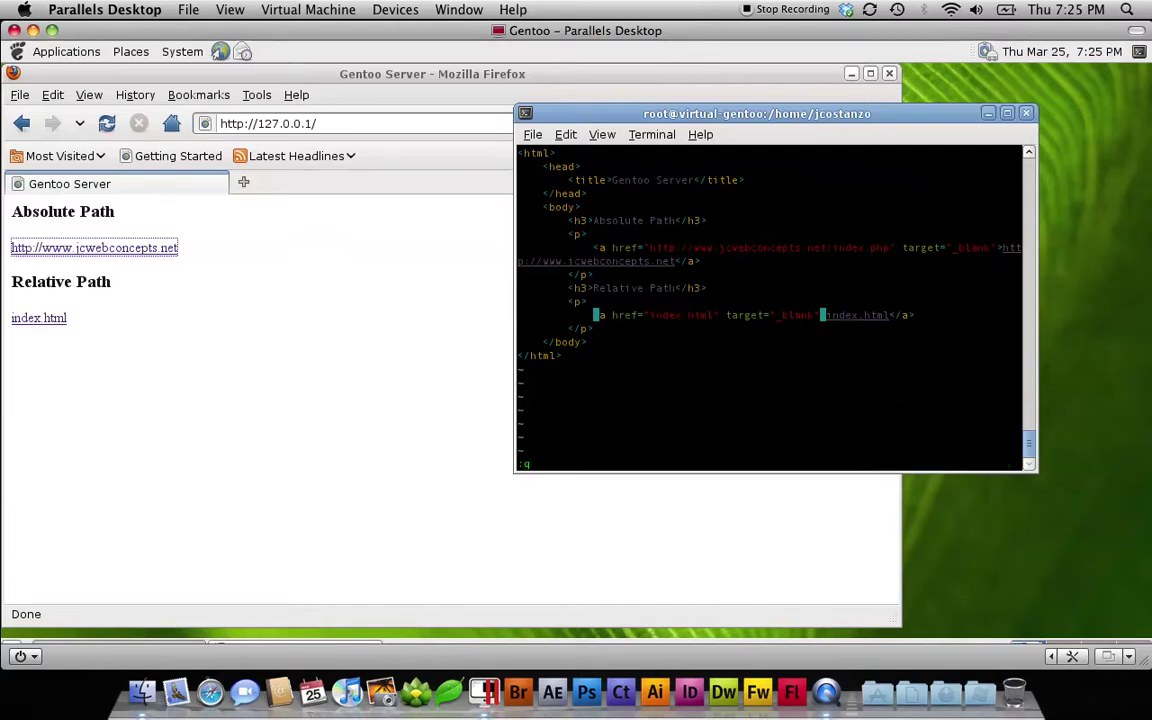
{"action": "key", "text": "Return"}
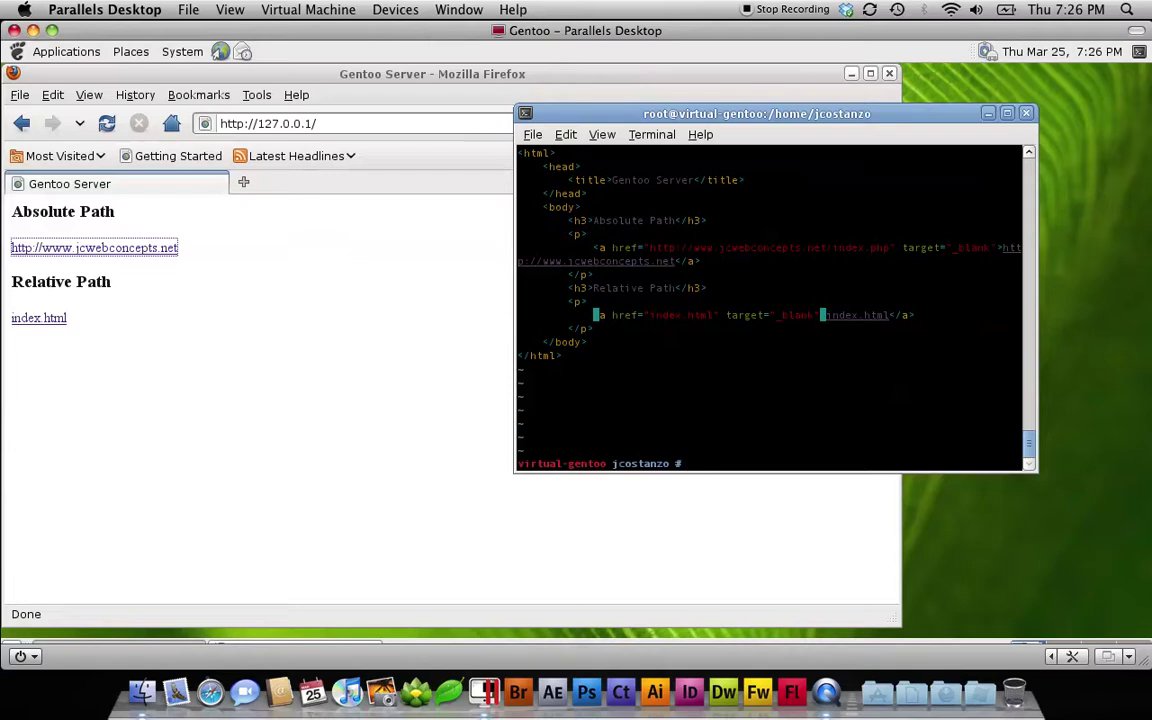
Open the /etc/hosts file in vim.
{"action": "type", "text": "vim"}
{"action": "type", "text": "/etc/hosts"}
{"action": "key", "text": "Return"}
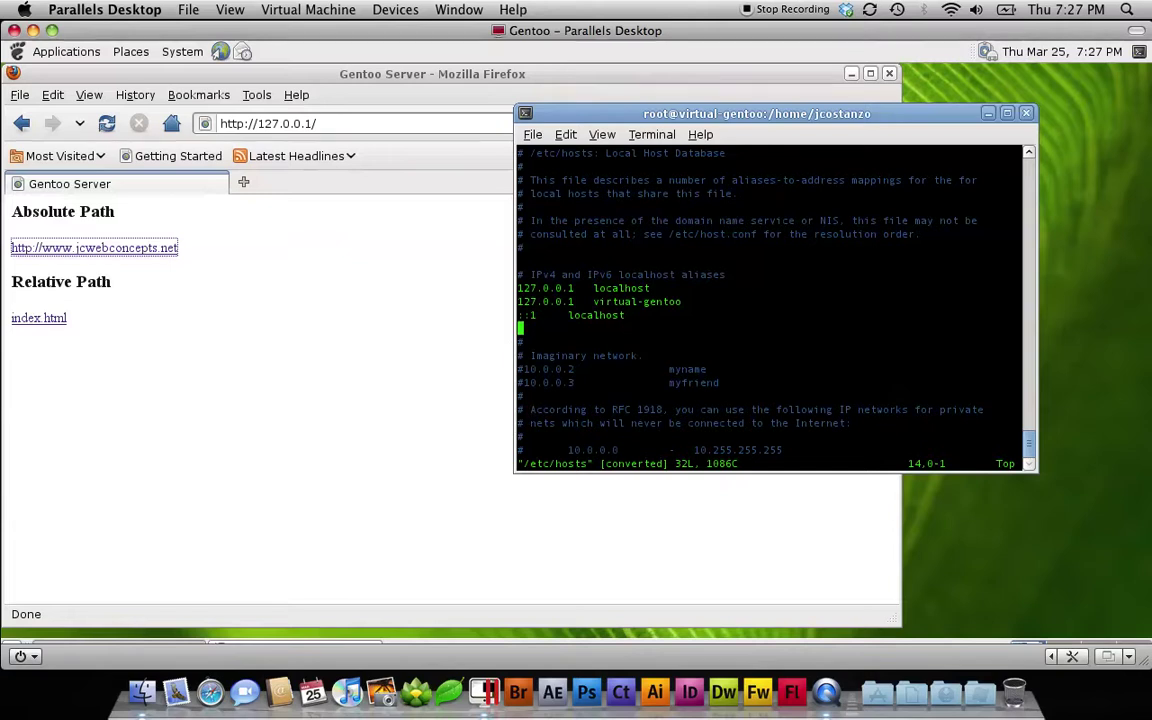
{"action": "key", "text": "Up"}
{"action": "key", "text": "Up"}
{"action": "key", "text": "i"}
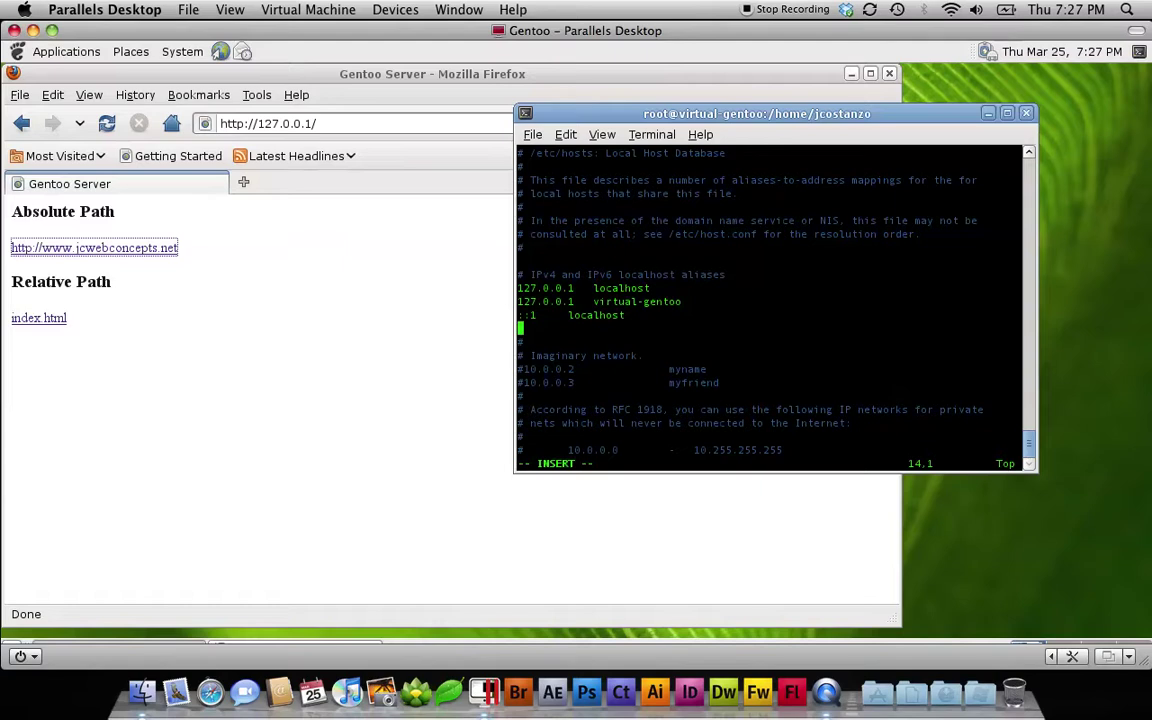
{"action": "key", "text": "Return"}
{"action": "key", "text": "Return"}
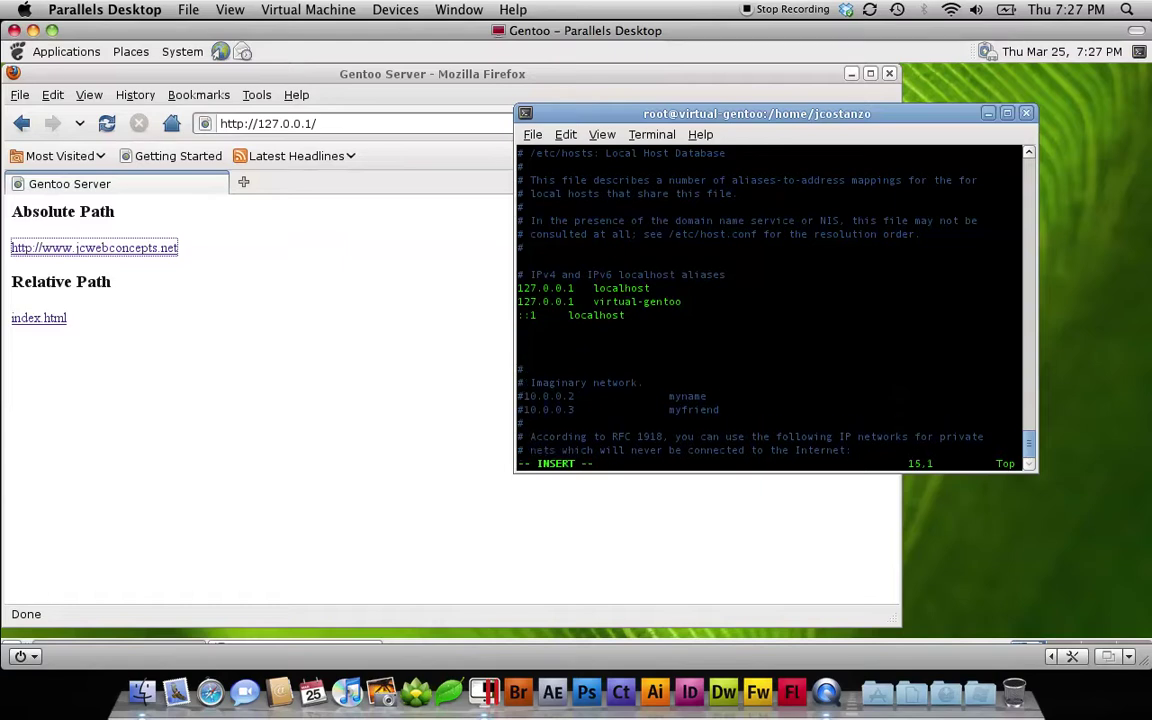
{"action": "type", "text": "127.0.0.1"}
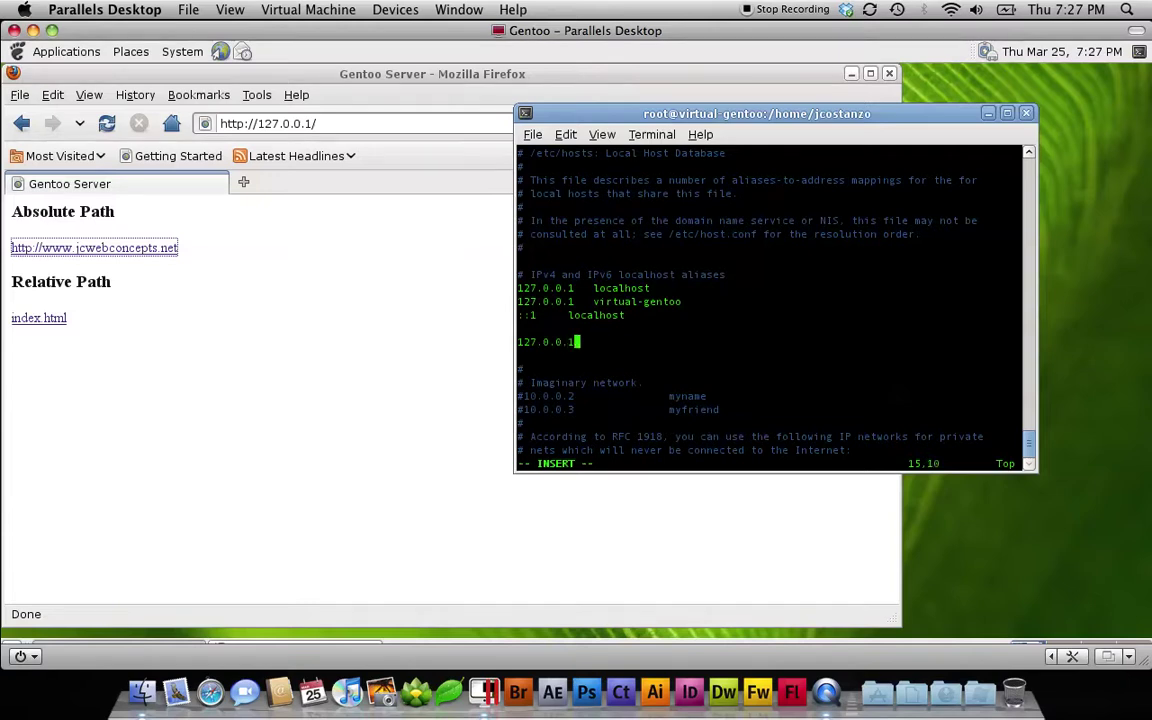
{"action": "key", "text": "Tab"}
{"action": "type", "text": "http://www.jcwebconcepts.net"}
{"action": "key", "text": "Return"}
{"action": "type", "text": "127.0.0."}
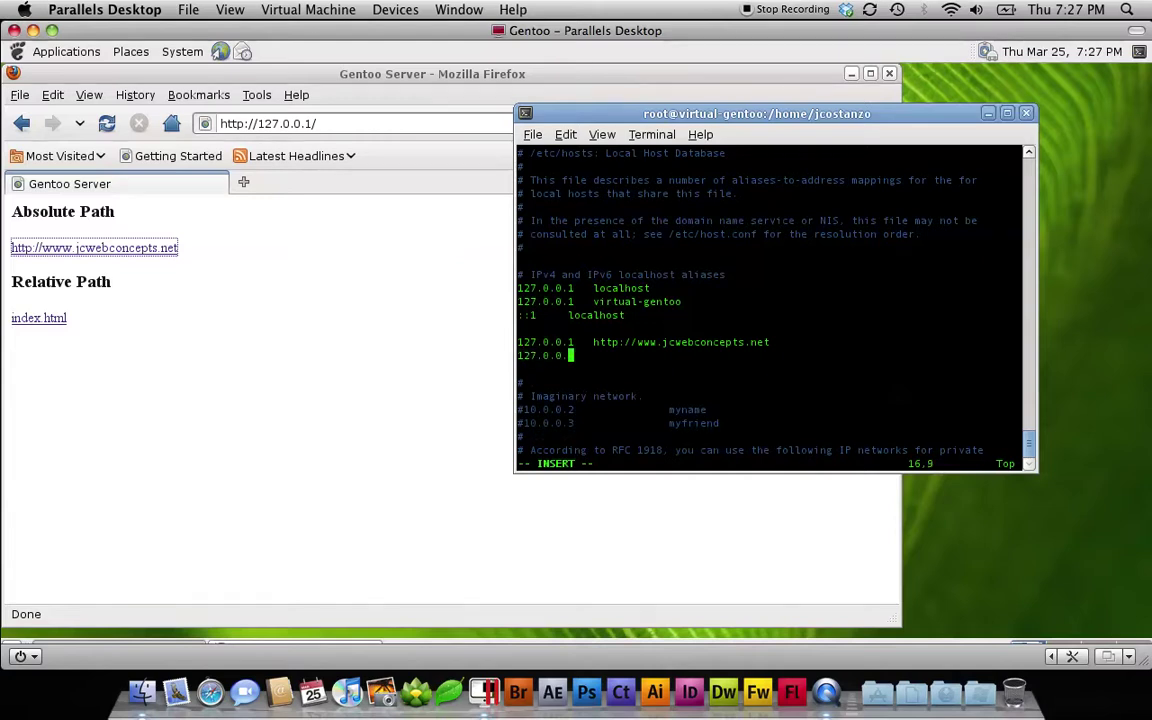
{"action": "type", "text": "1"}
{"action": "key", "text": "Tab"}
{"action": "type", "text": "http://jcwebc"}
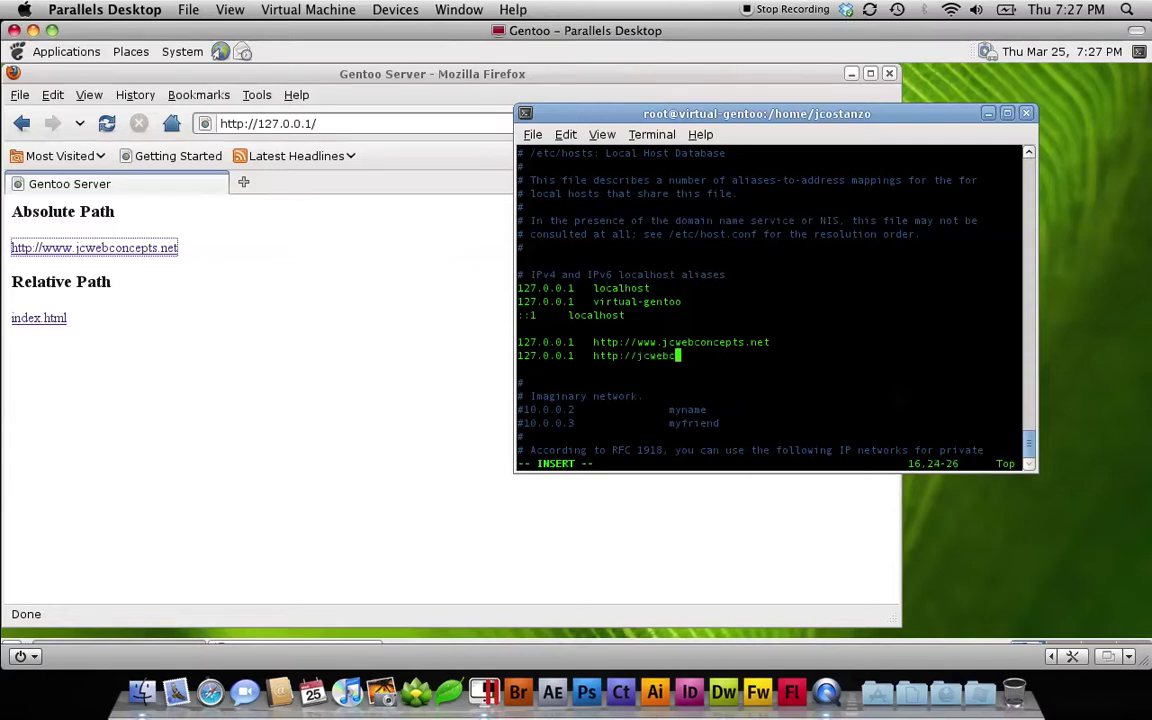
{"action": "type", "text": "oncepts.net"}
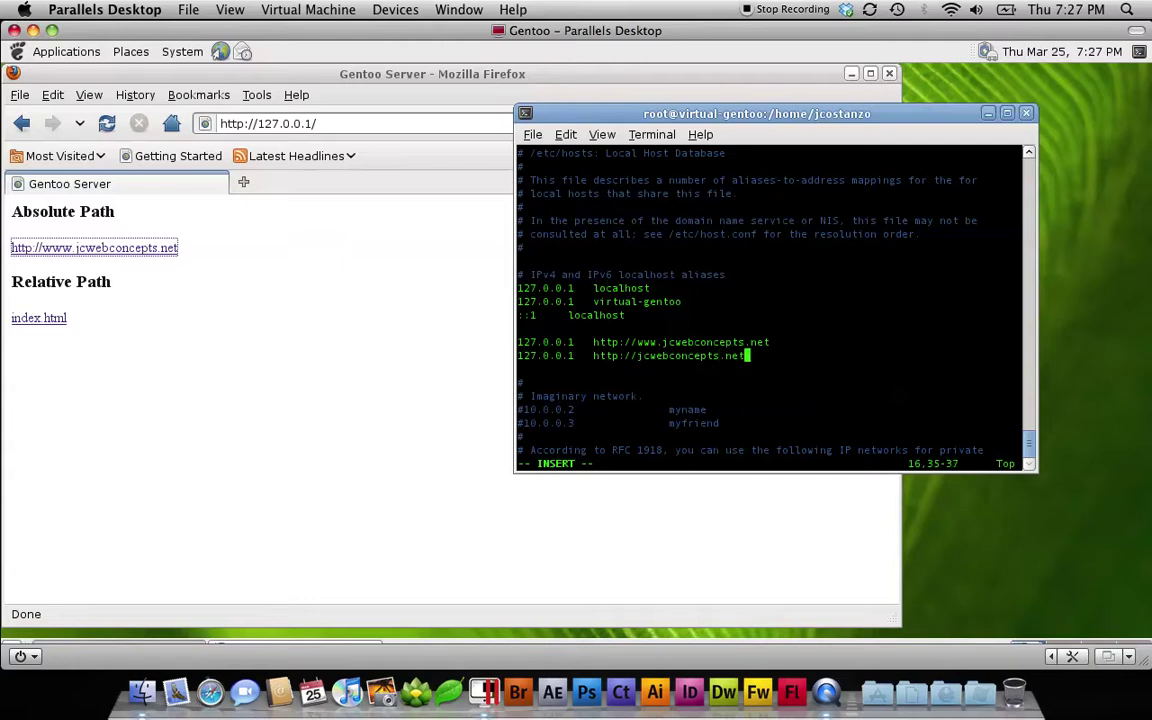
{"action": "key", "text": "Return"}
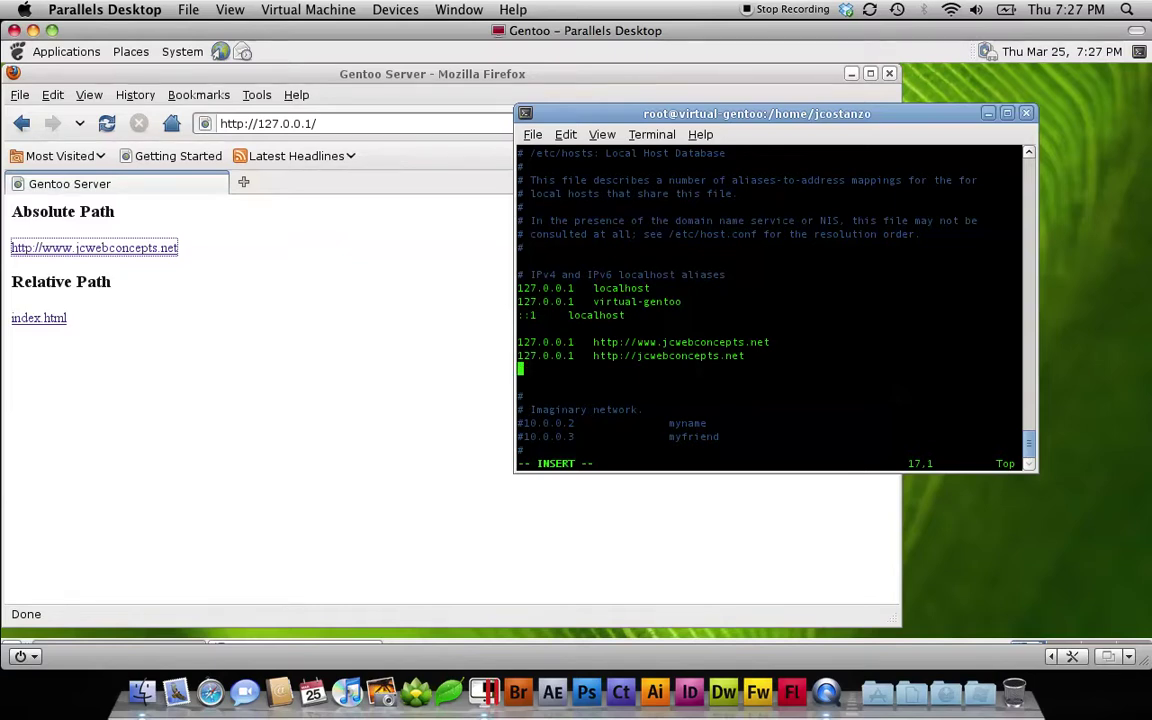
{"action": "type", "text": "127.0.0.1"}
{"action": "key", "text": "Tab"}
{"action": "type", "text": "j"}
{"action": "key", "text": "BackSpace"}
{"action": "type", "text": "www.j"}
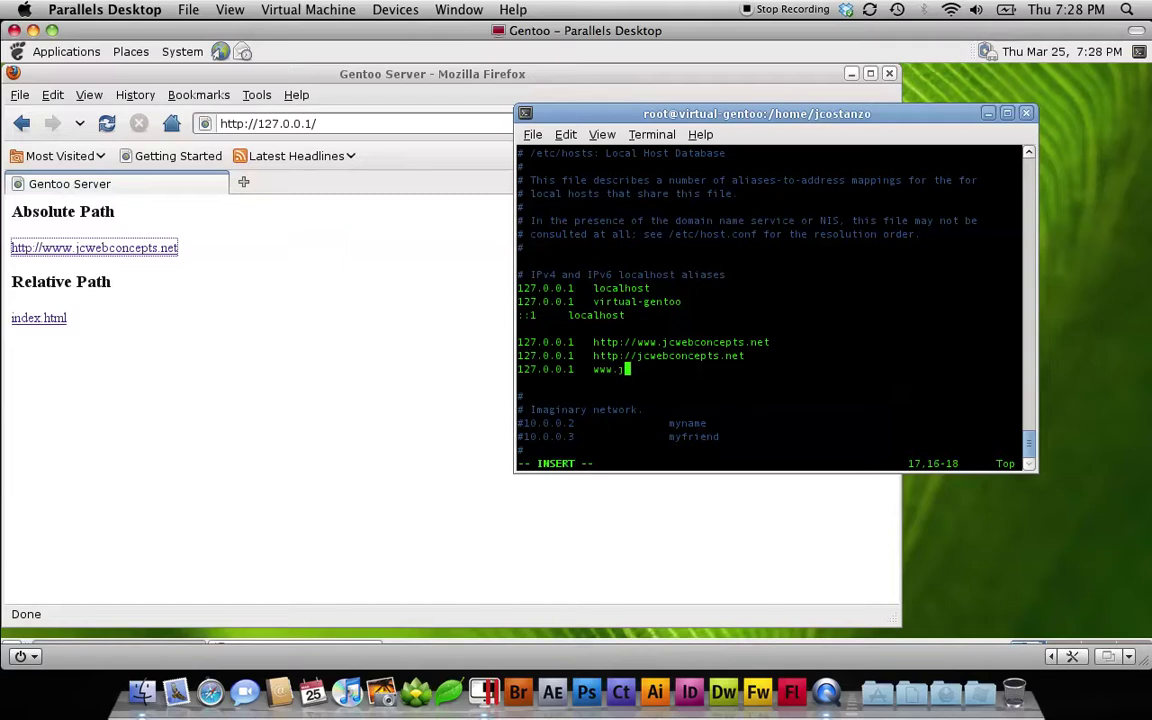
{"action": "type", "text": "cwebconcepts"}
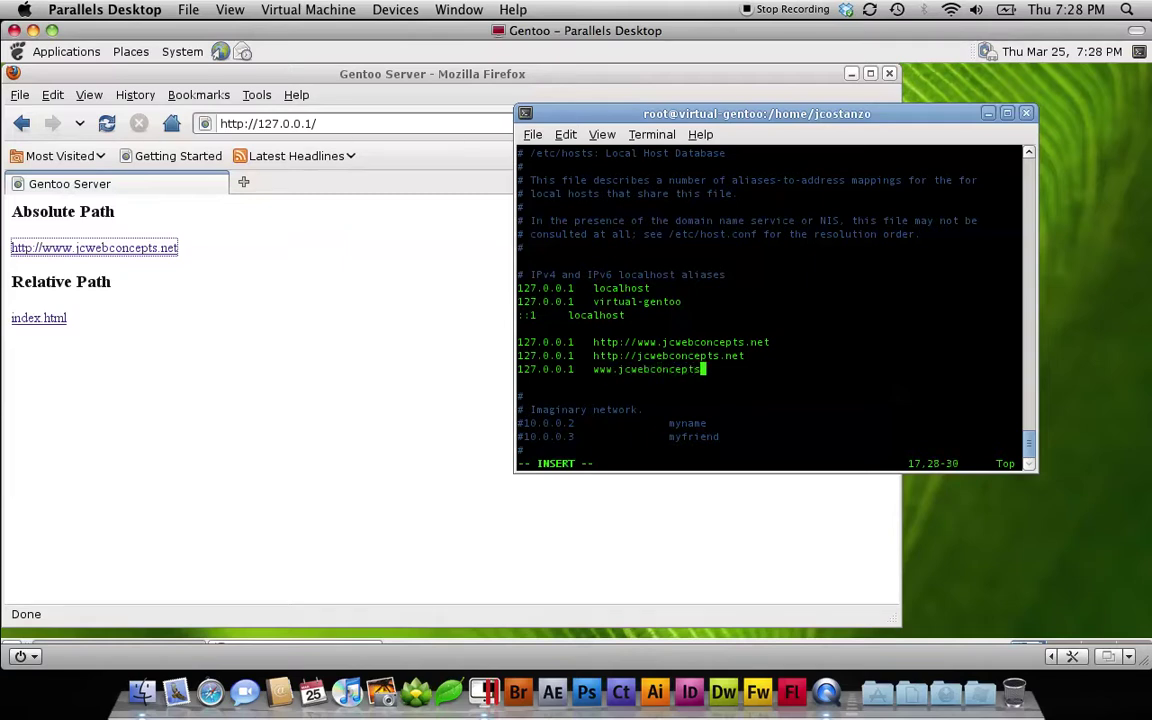
{"action": "type", "text": ".net"}
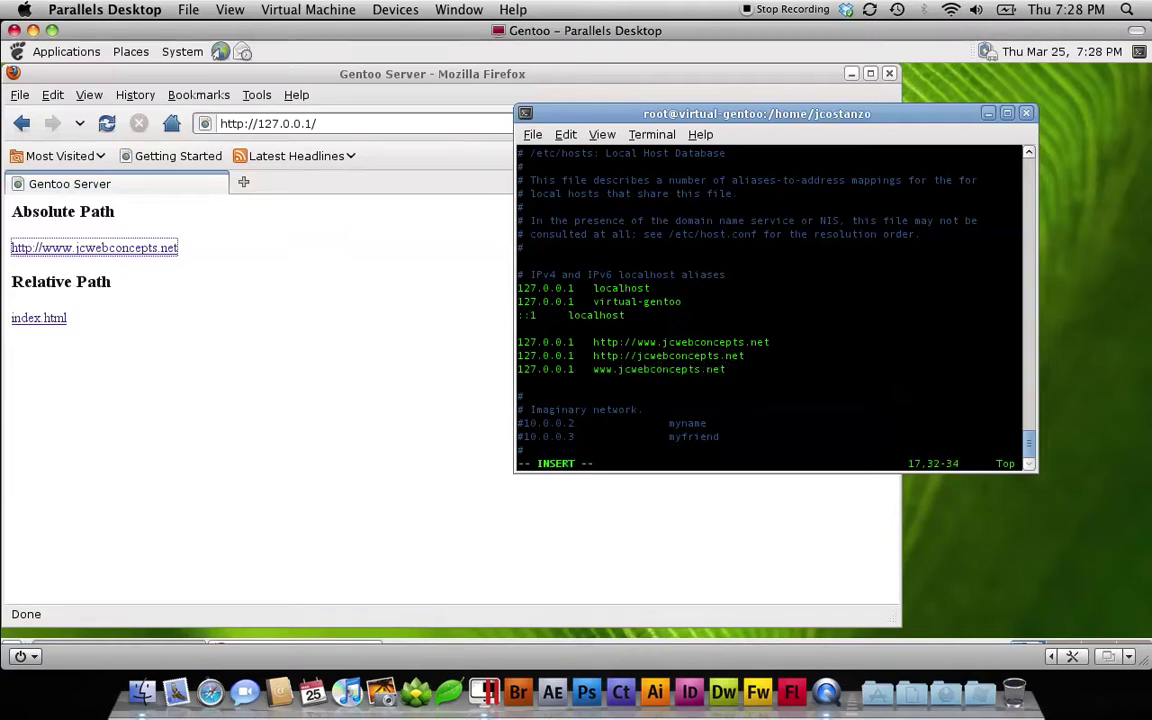
{"action": "key", "text": "Return"}
Add a fourth hosts entry mapping 127.0.0.1 to jcwebconcepts.net.
{"action": "type", "text": "127.0"}
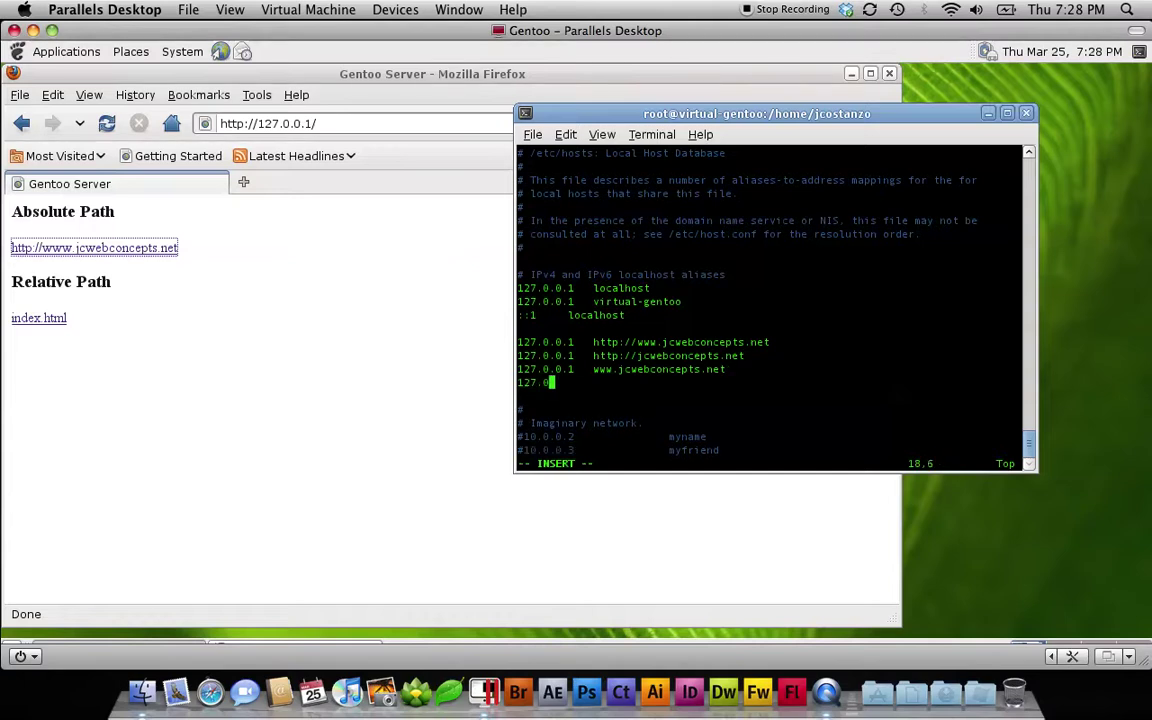
{"action": "type", "text": ".0.1"}
{"action": "key", "text": "Tab"}
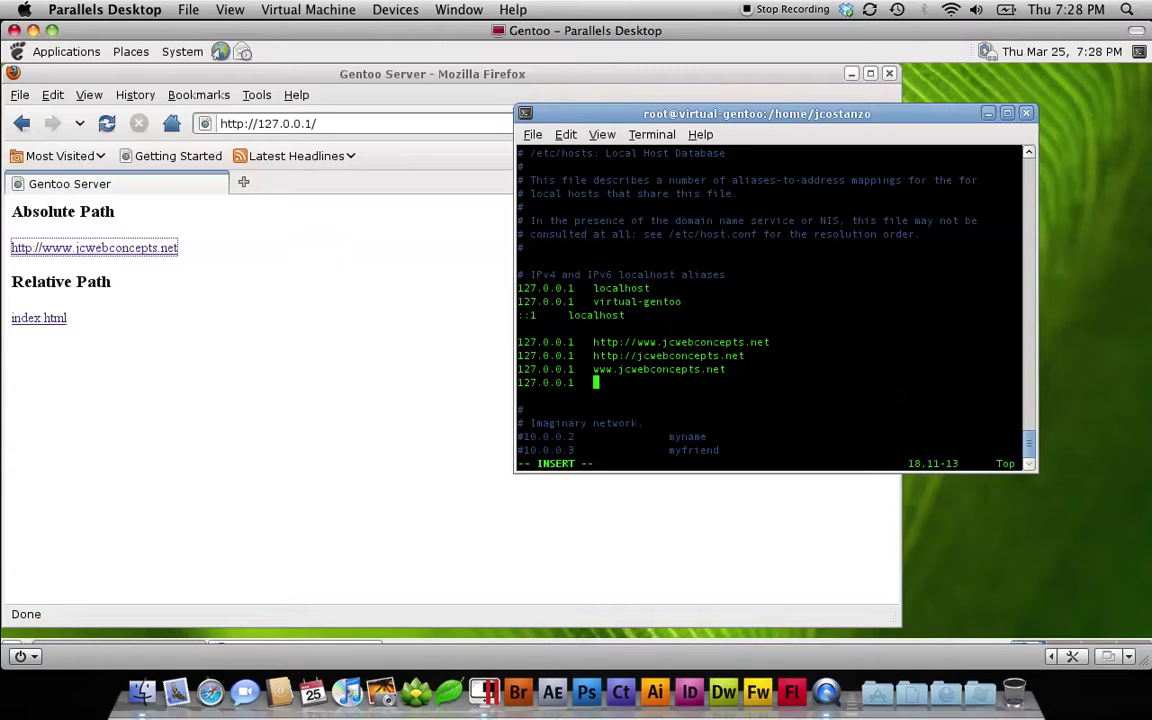
{"action": "type", "text": "jcwebconcepts"}
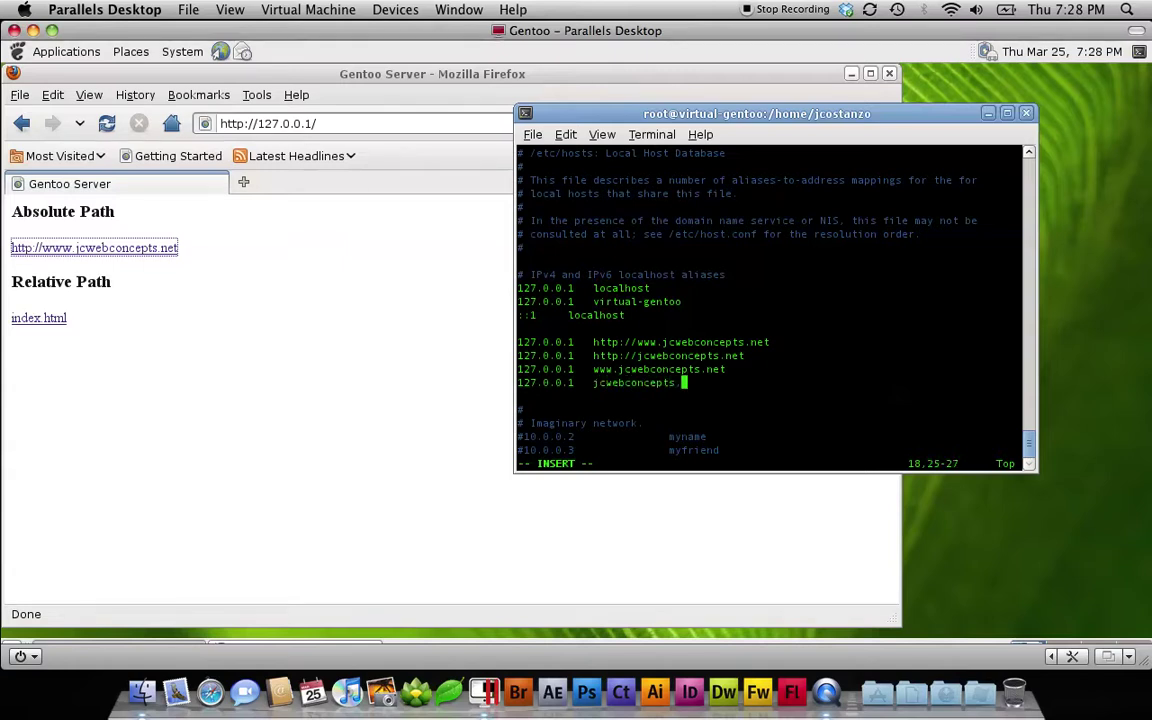
{"action": "type", "text": ".net"}
Write the changes to /etc/hosts and quit vim.
{"action": "key", "text": "Escape"}
{"action": "type", "text": ":"}
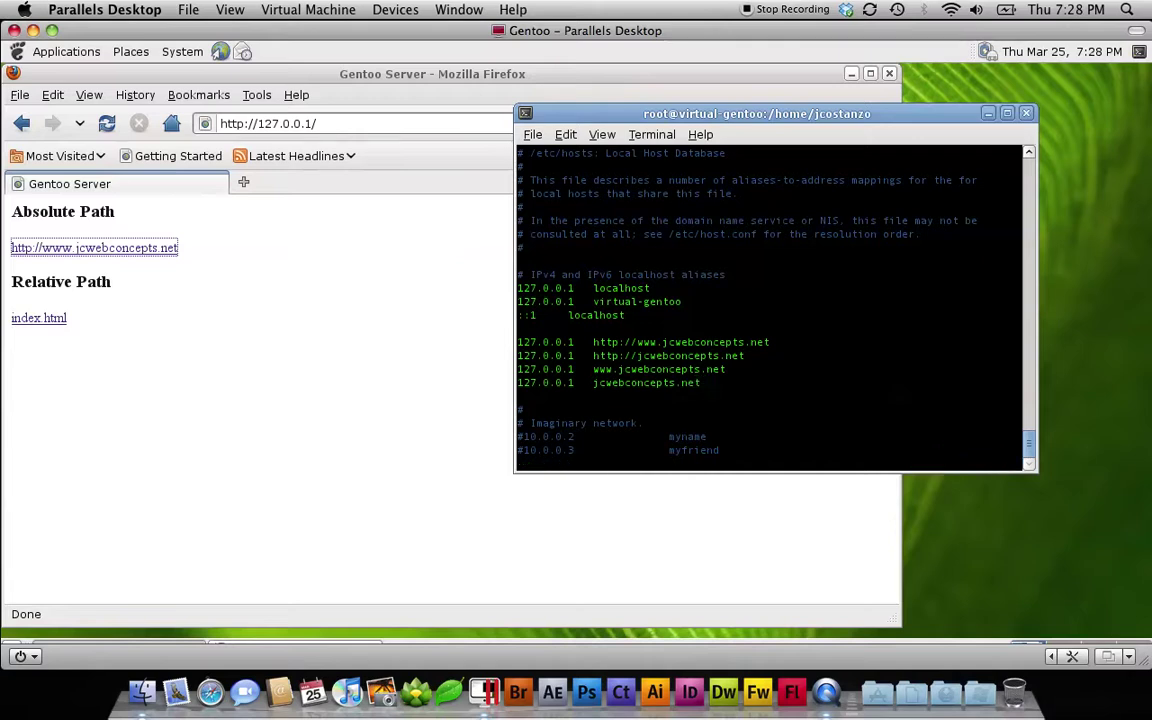
{"action": "type", "text": ":"}
{"action": "key", "text": "Return"}
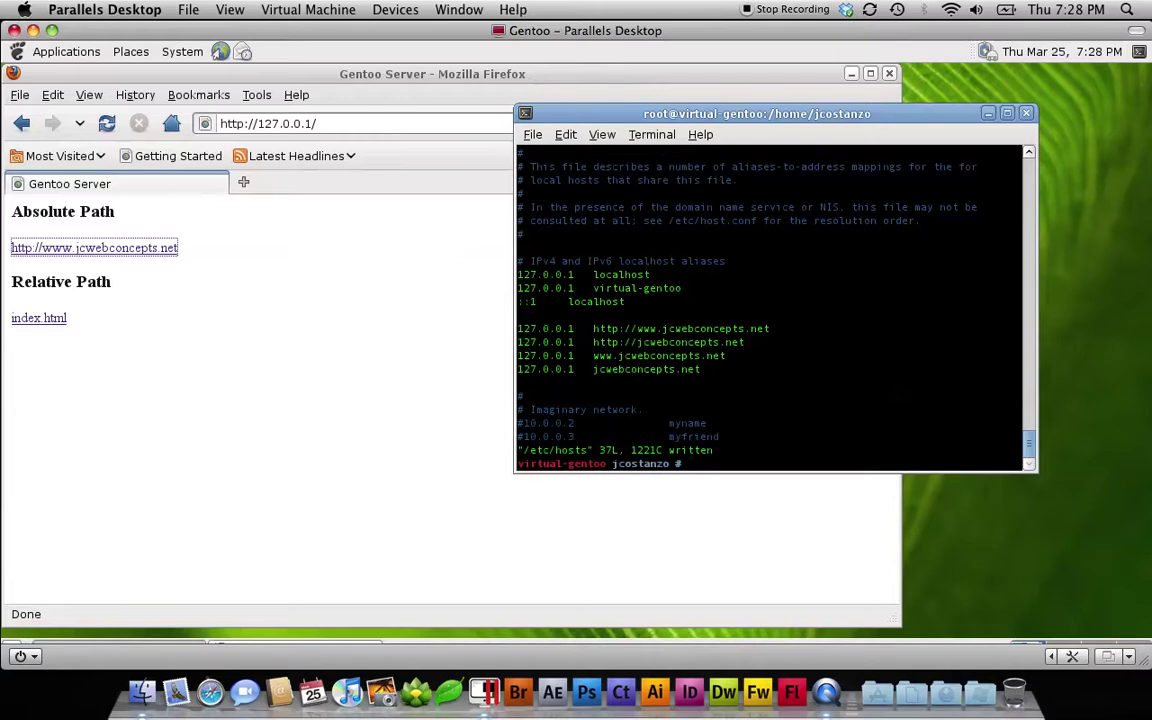
{"action": "left_click", "coordinate": [543, 66]}
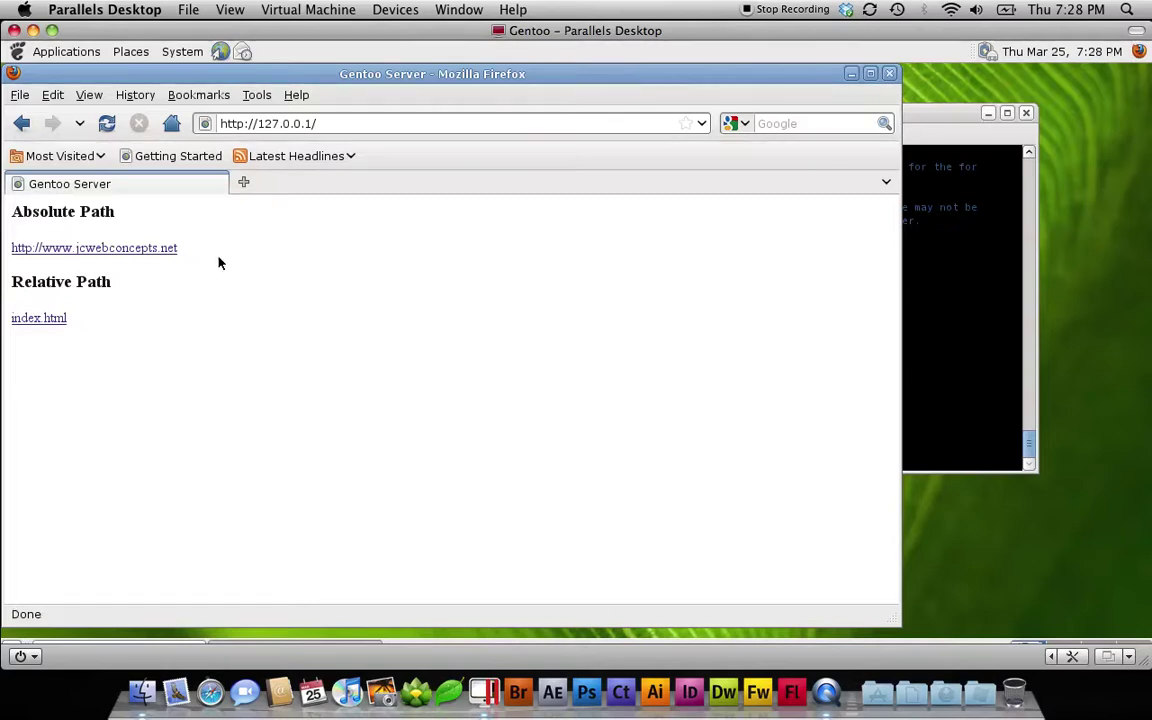
{"action": "left_click", "coordinate": [130, 252]}
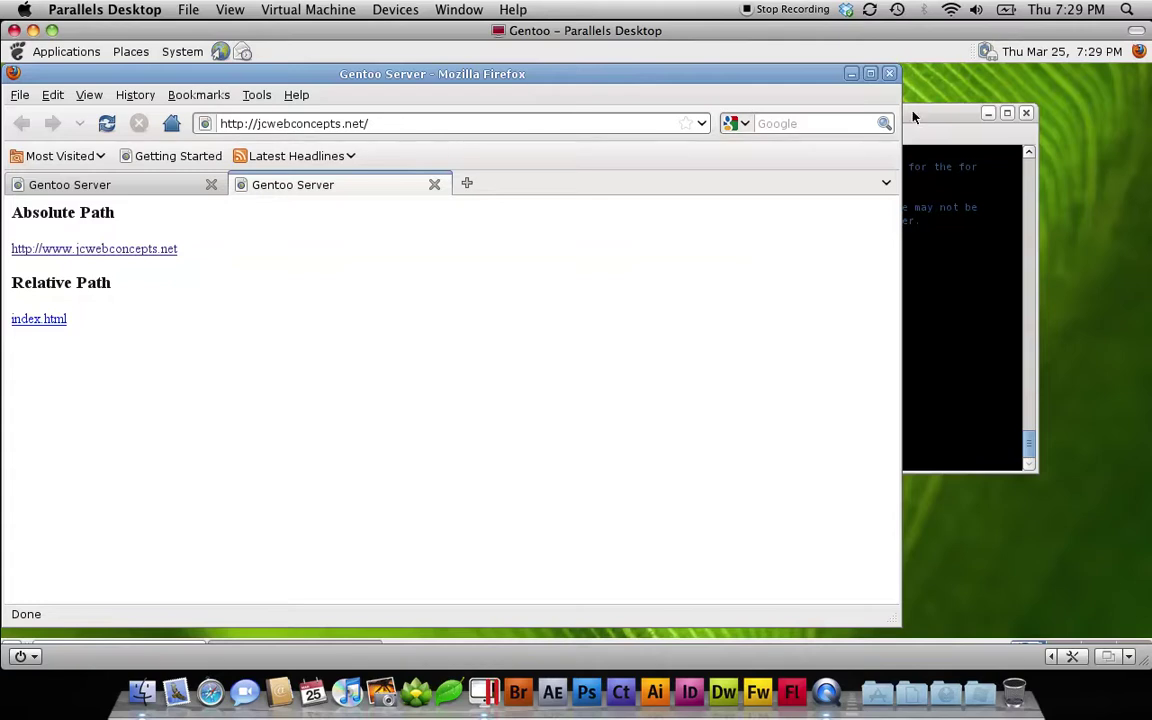
Return to the terminal and highlight the four jcwebconcepts entries in the displayed hosts file to review them.
{"action": "left_click", "coordinate": [958, 122]}
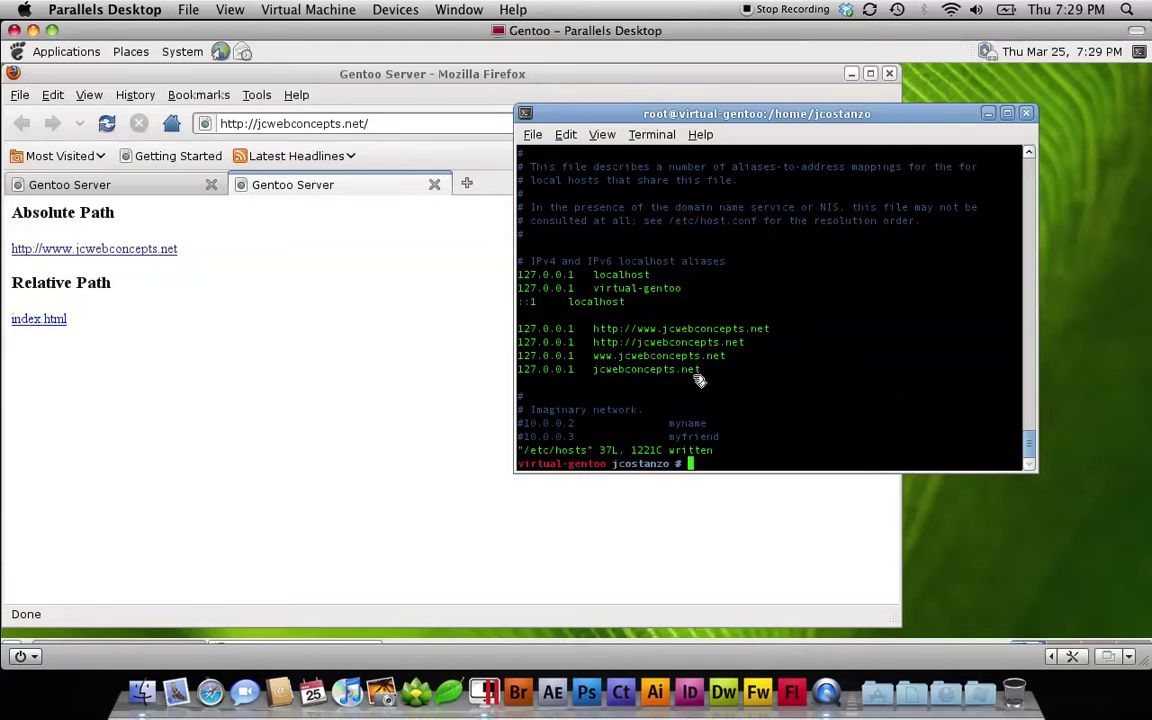
{"action": "left_click_drag", "start_coordinate": [707, 370], "coordinate": [540, 327]}
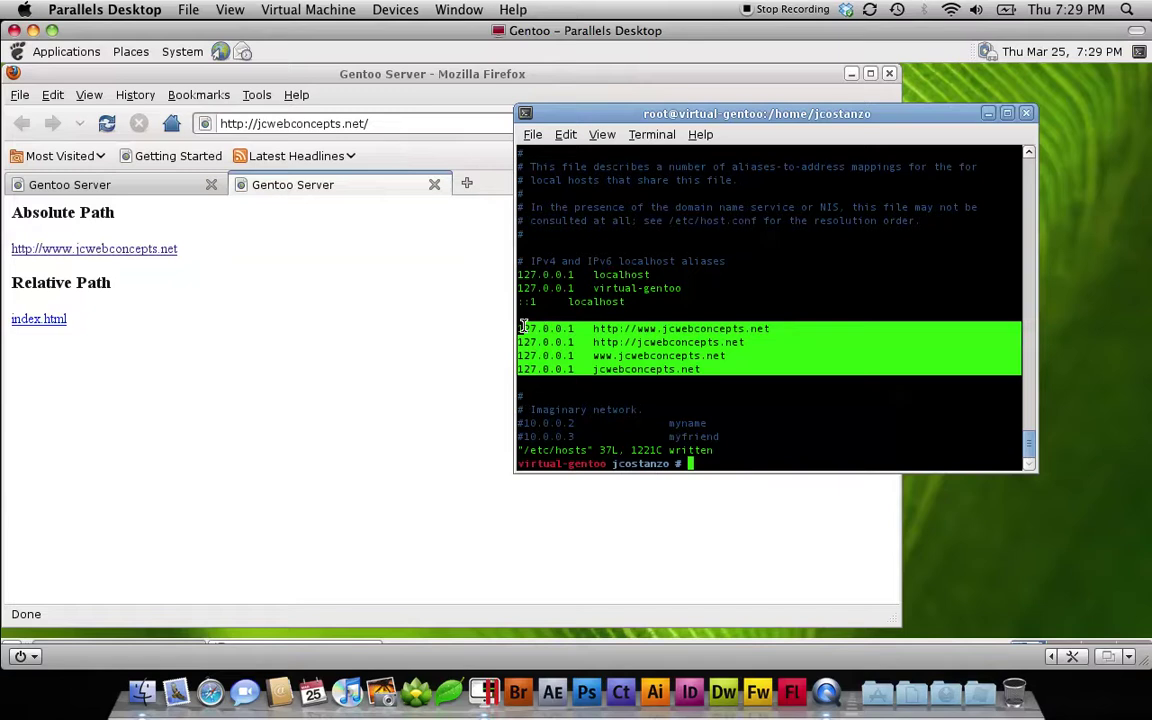
{"action": "triple_click", "coordinate": [731, 381]}
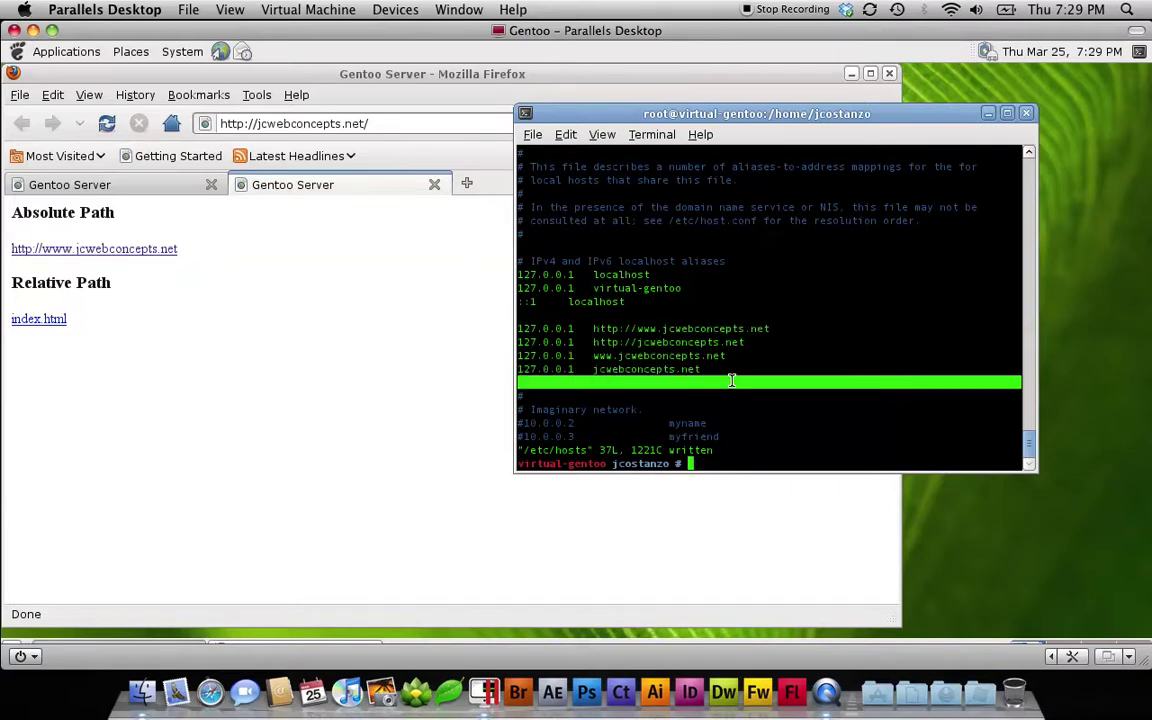